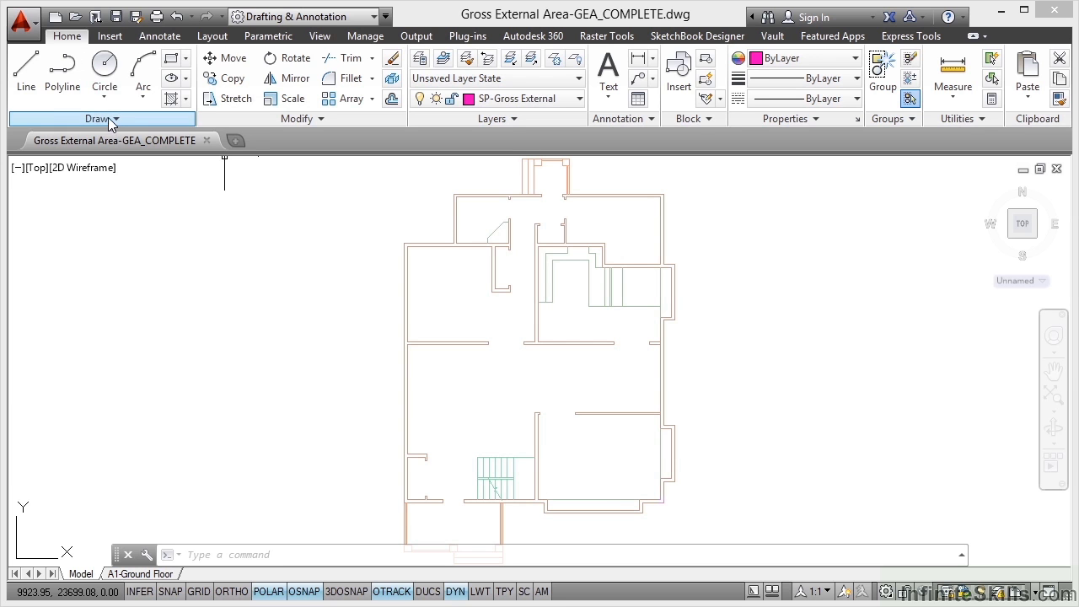
Start a polyline at the north porch's outer northwest corner and trace around the porch to the house's northeast outer corner.
click(66, 80)
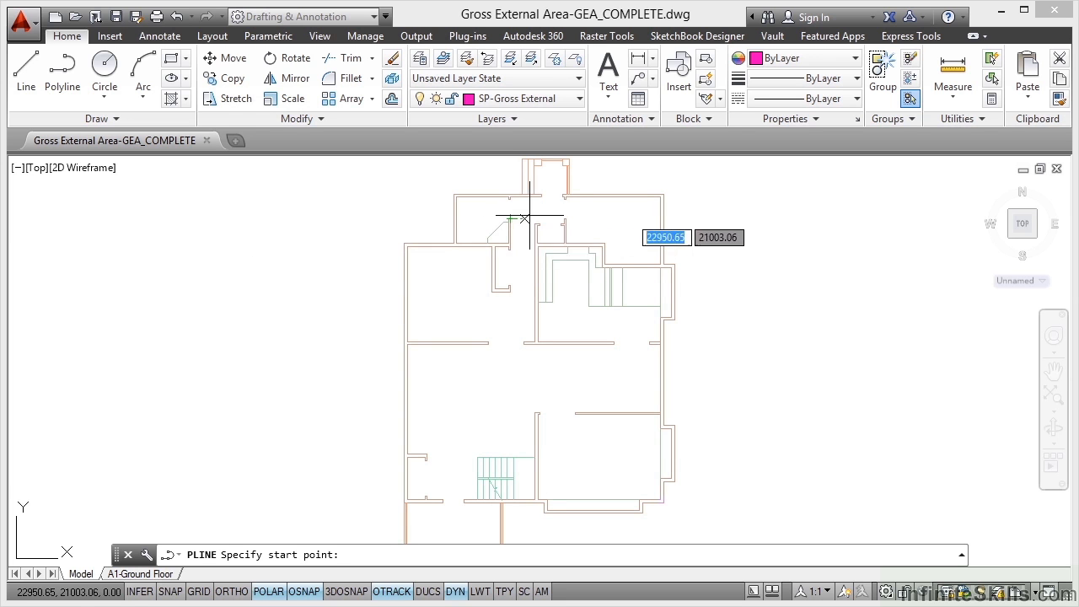
scroll(541, 219, up, 5)
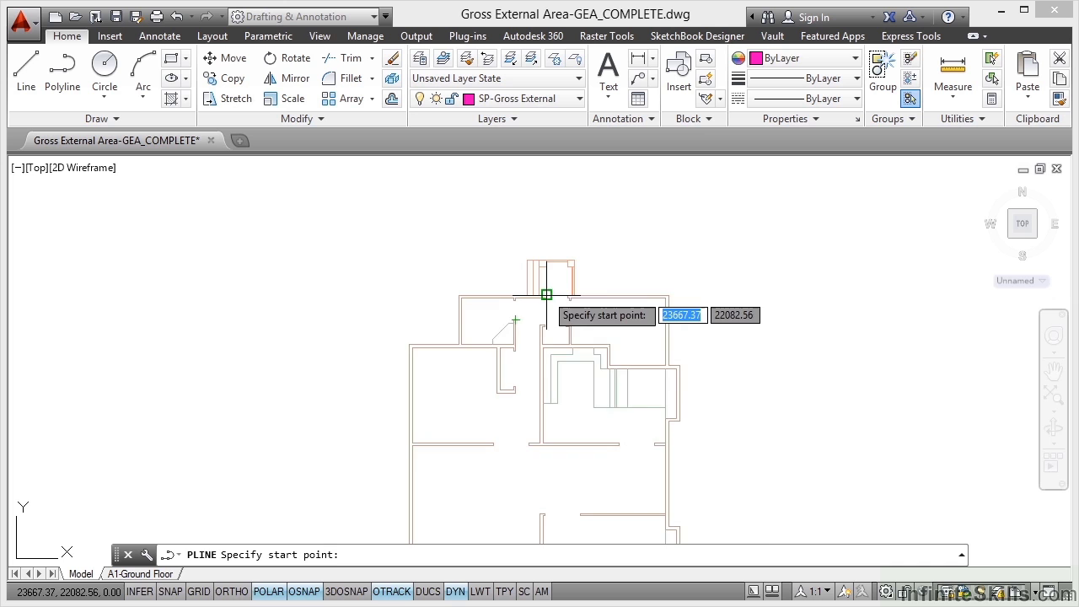
scroll(545, 296, up, 3)
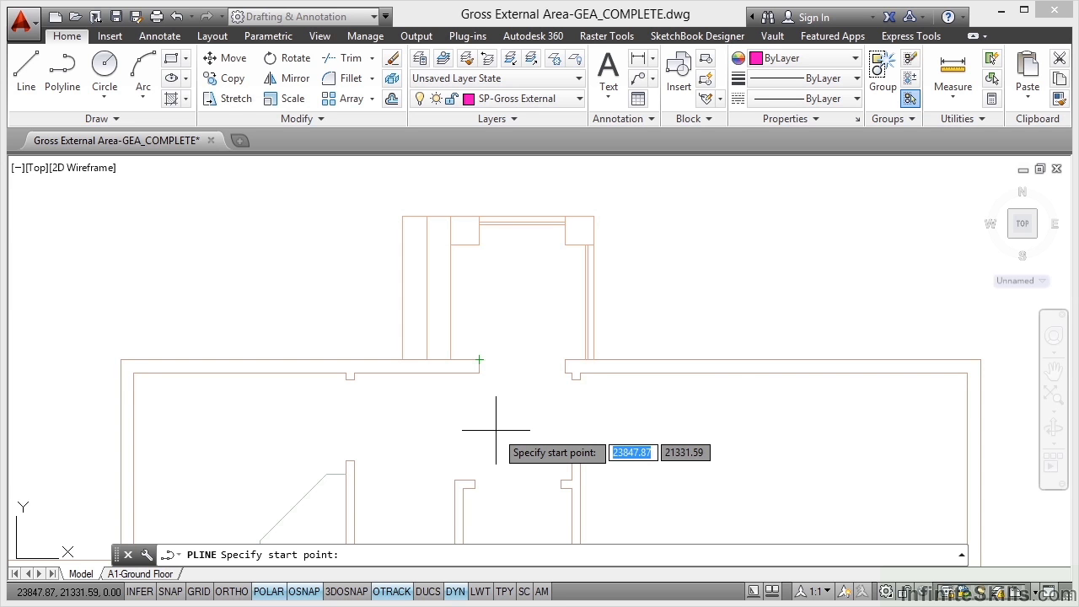
click(402, 216)
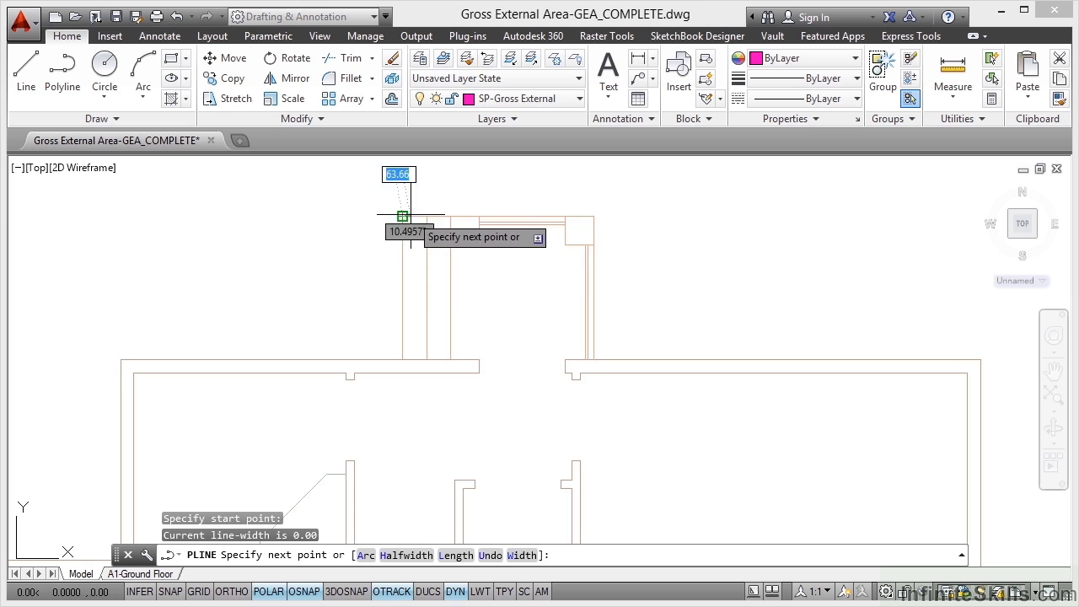
click(594, 216)
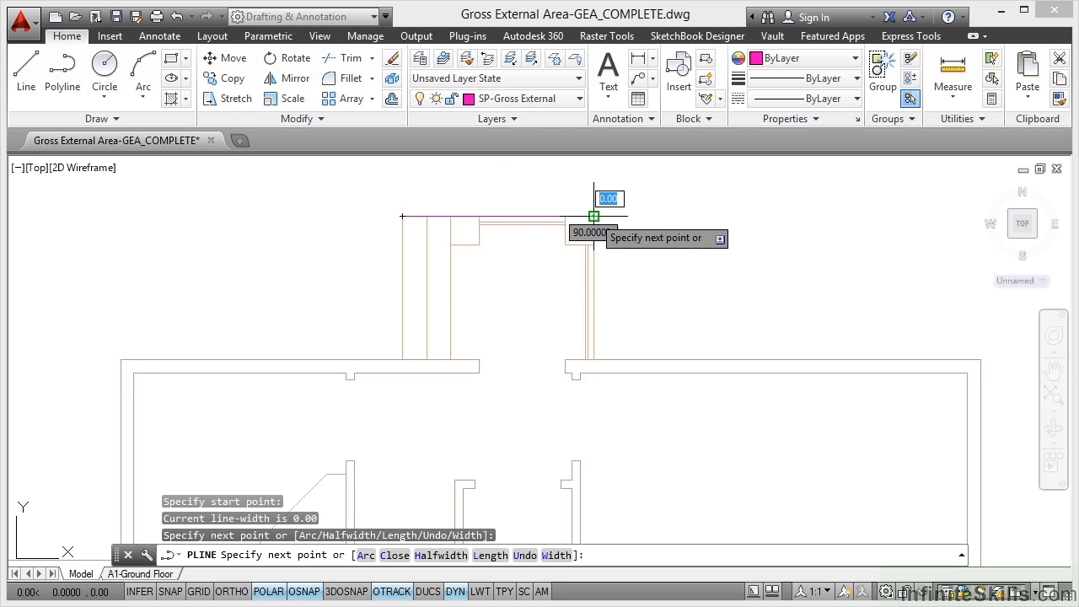
click(593, 359)
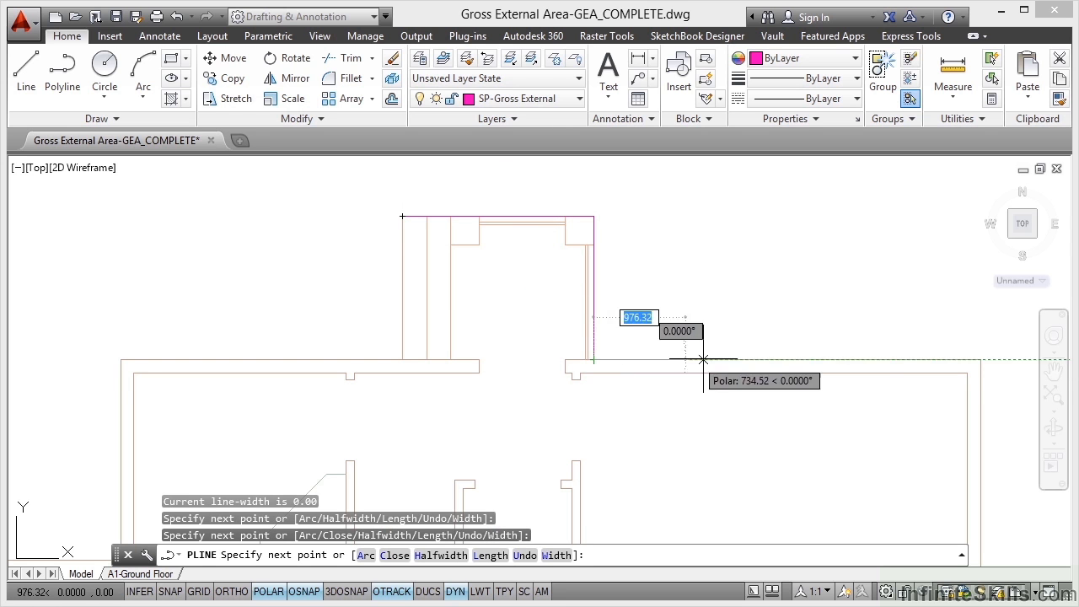
click(980, 360)
Continue the polyline down the east outer wall and around the upper east bay, back to the main wall line.
middle_drag(843, 308, 482, 228)
mouse_move(685, 460)
middle_down()
mouse_move(686, 475)
mouse_move(716, 268)
middle_up()
scroll(699, 291, down, 2)
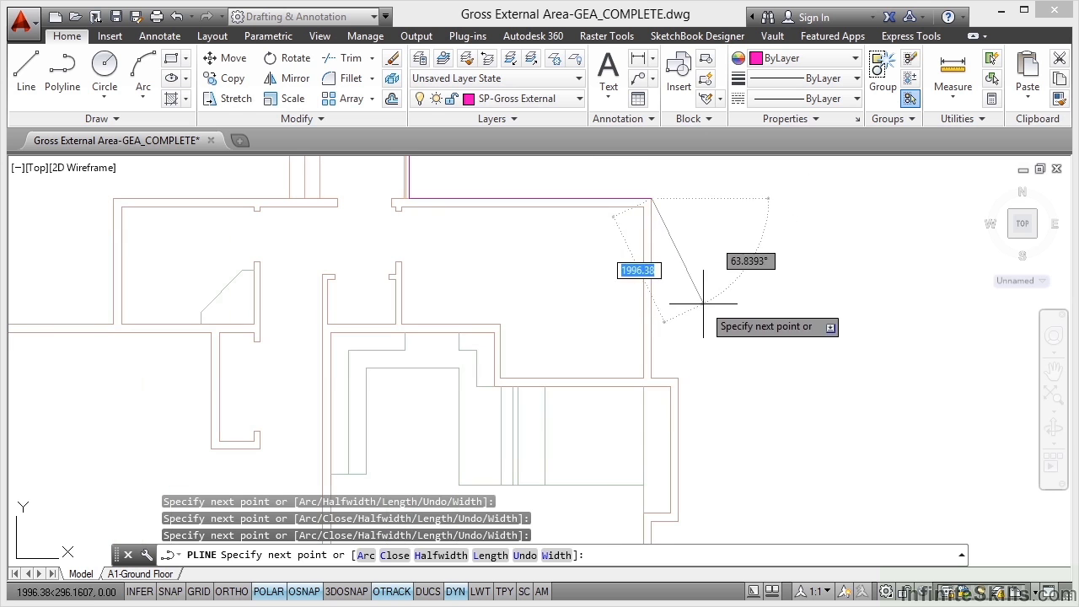
click(651, 378)
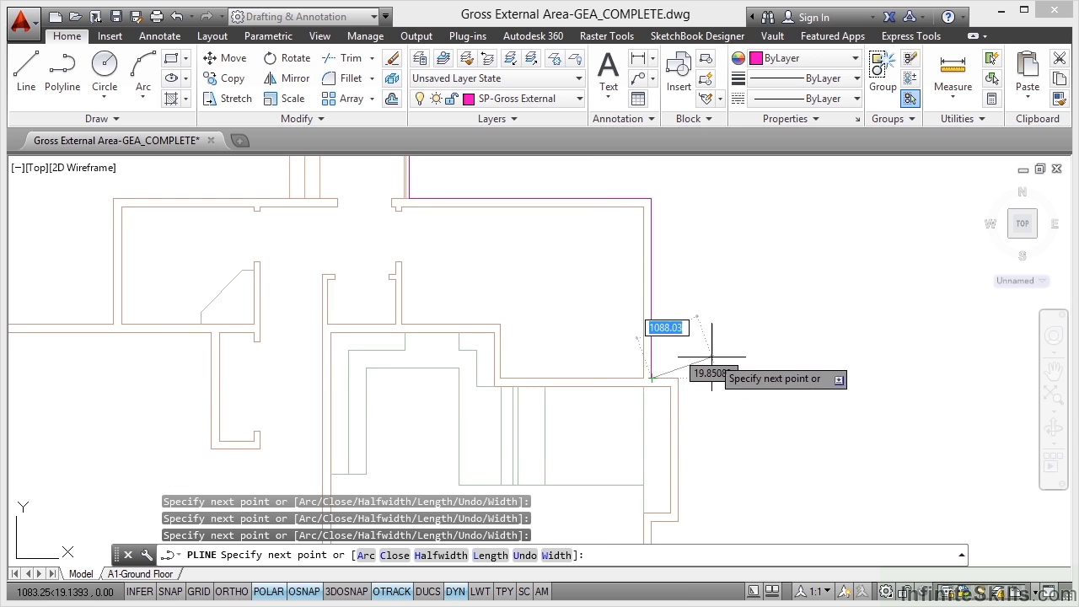
click(677, 378)
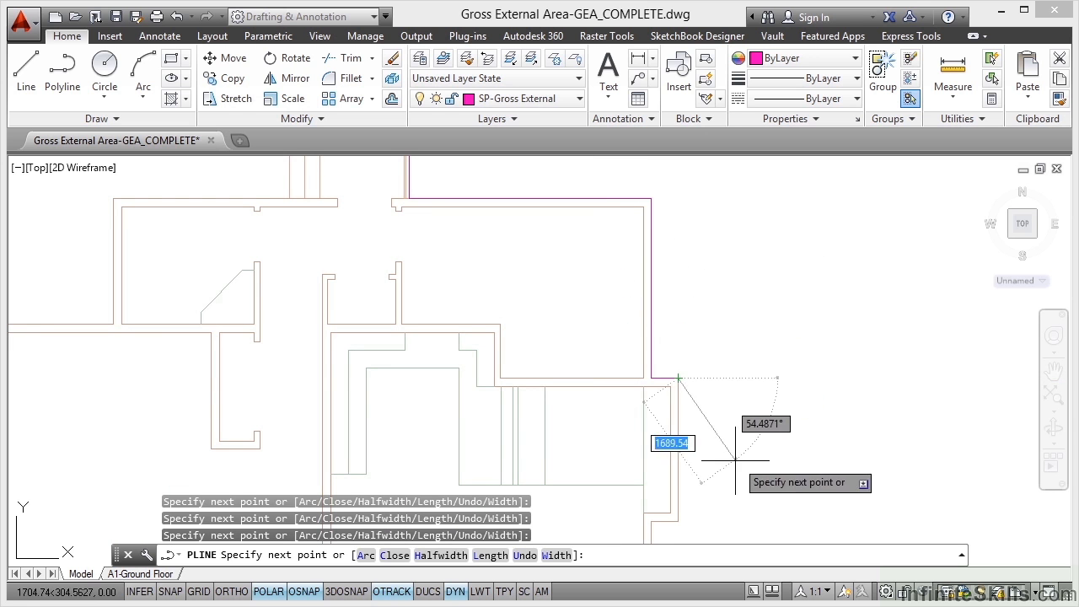
click(678, 521)
click(651, 521)
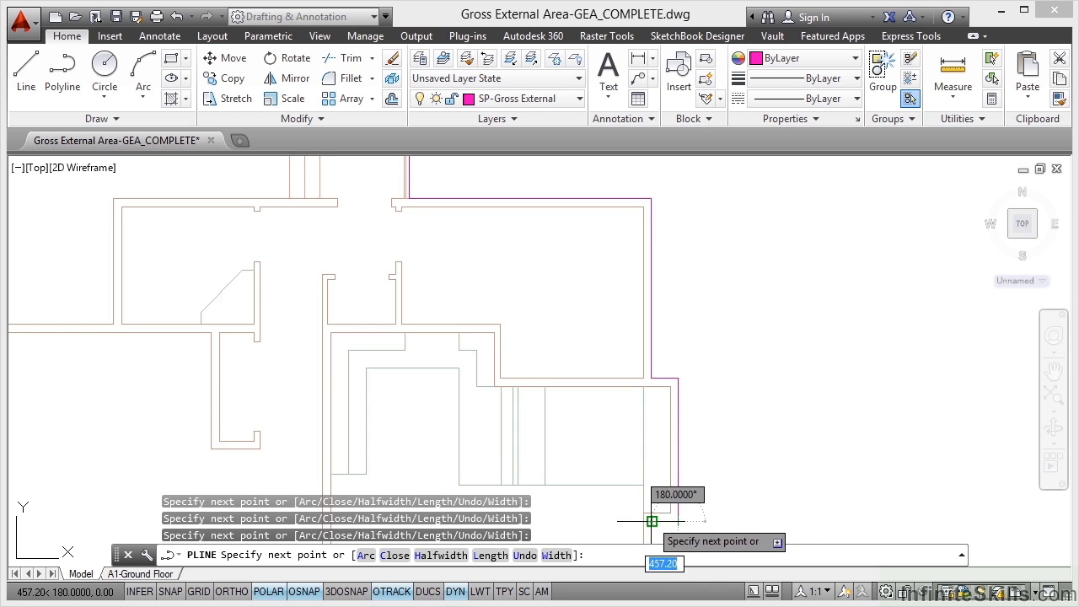
Extend the polyline along the middle of the east wall and around the outer edge of the lower east bay.
middle_drag(711, 472, 835, 222)
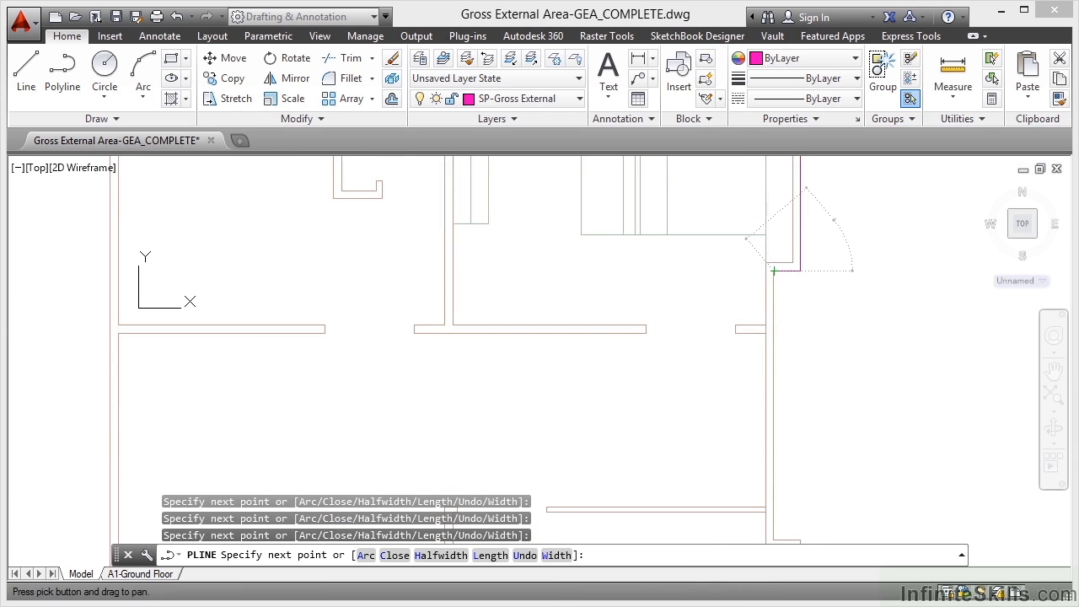
middle_drag(770, 498, 761, 395)
click(781, 449)
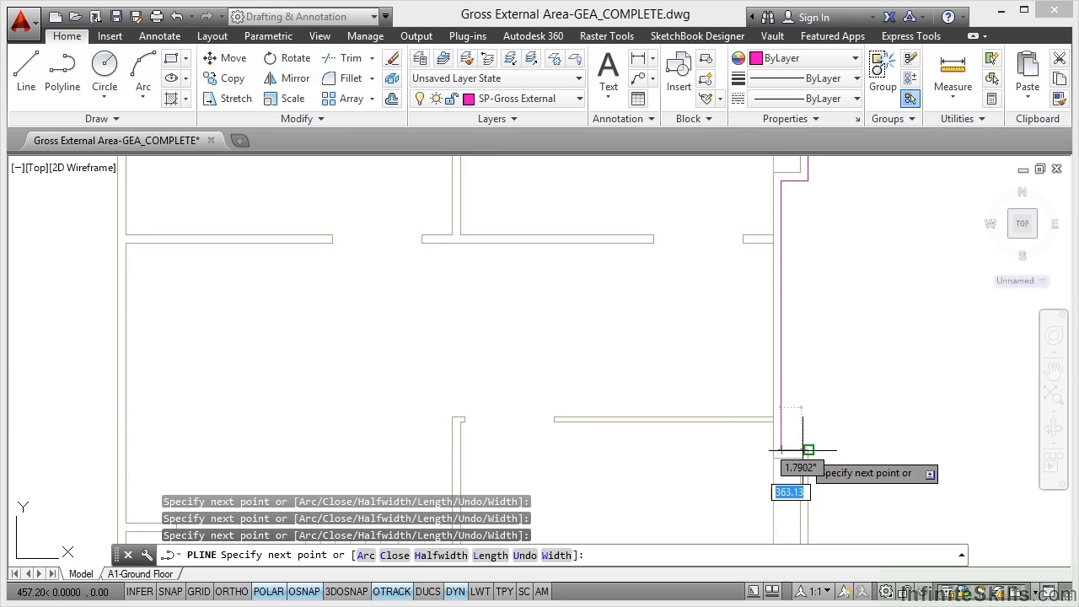
click(808, 449)
middle_drag(880, 489, 803, 240)
click(732, 346)
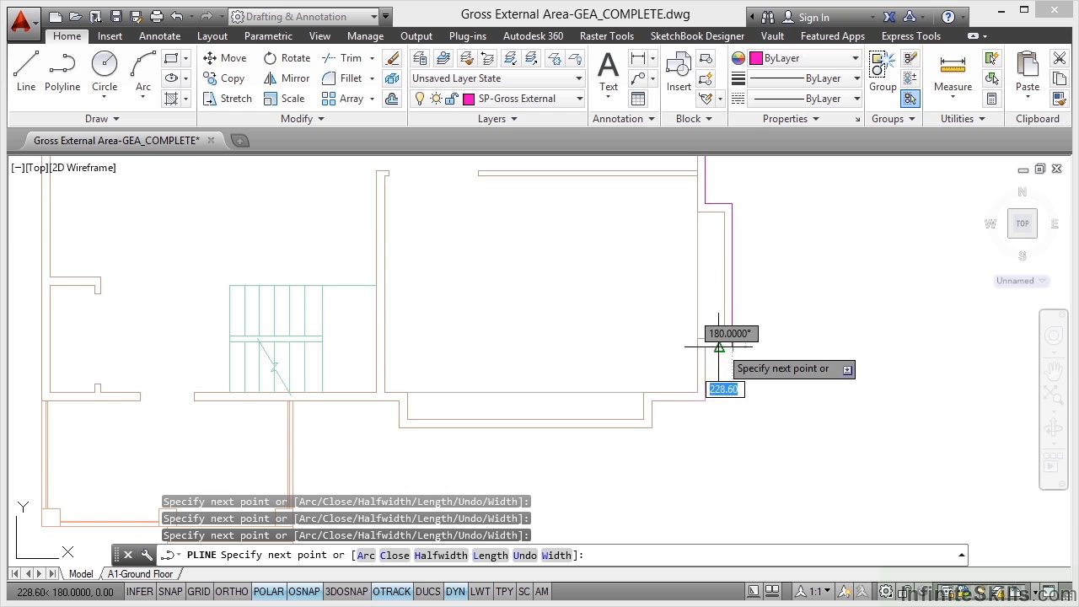
click(706, 346)
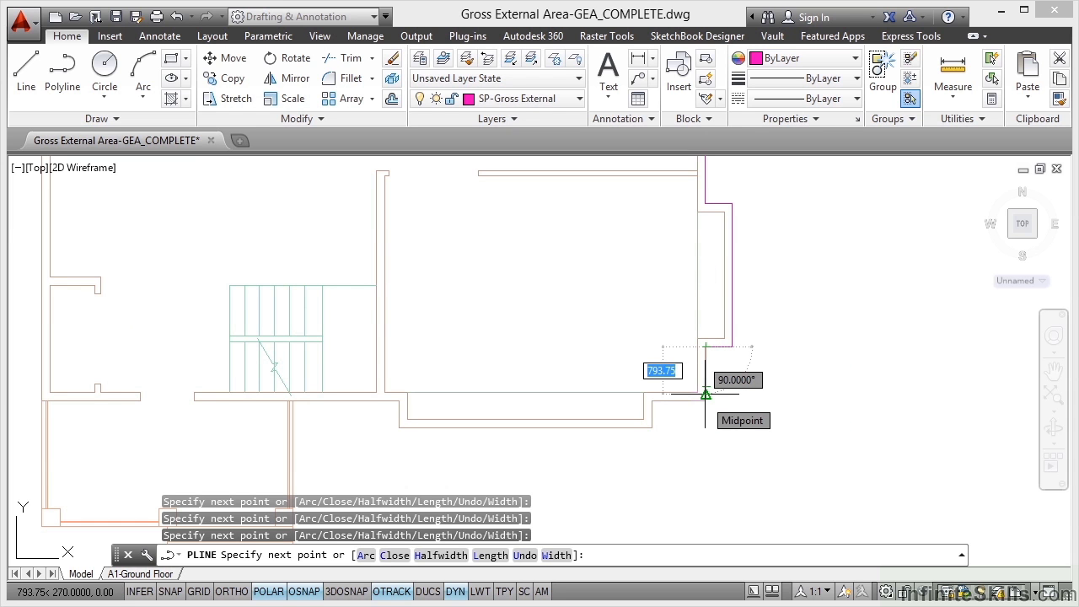
Carry the polyline around the southeast corner of the house and along the outer edge of the south bay window.
click(706, 399)
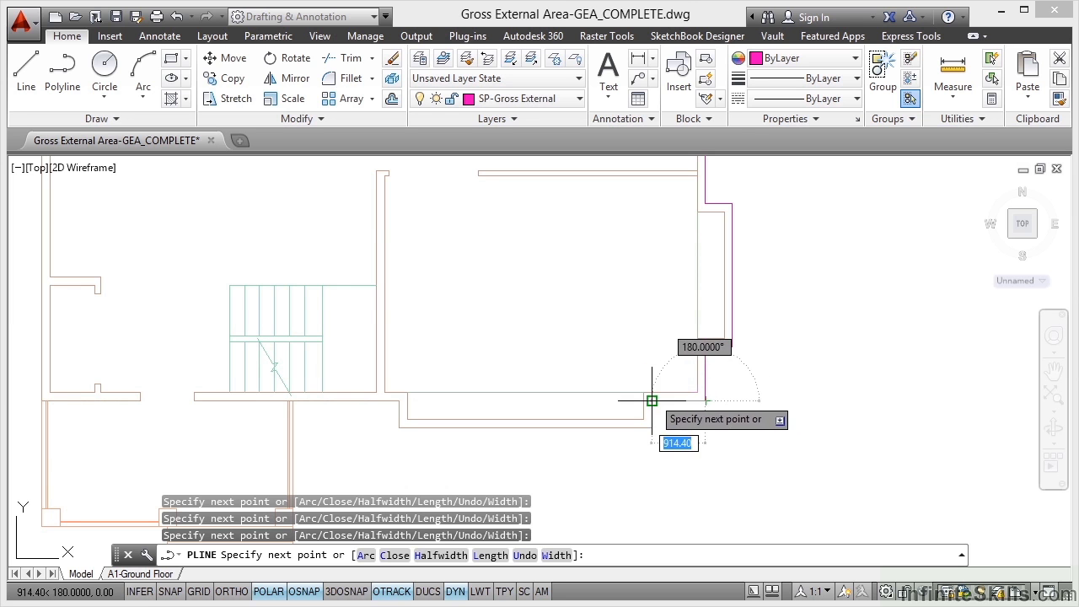
click(651, 401)
right_click(817, 366)
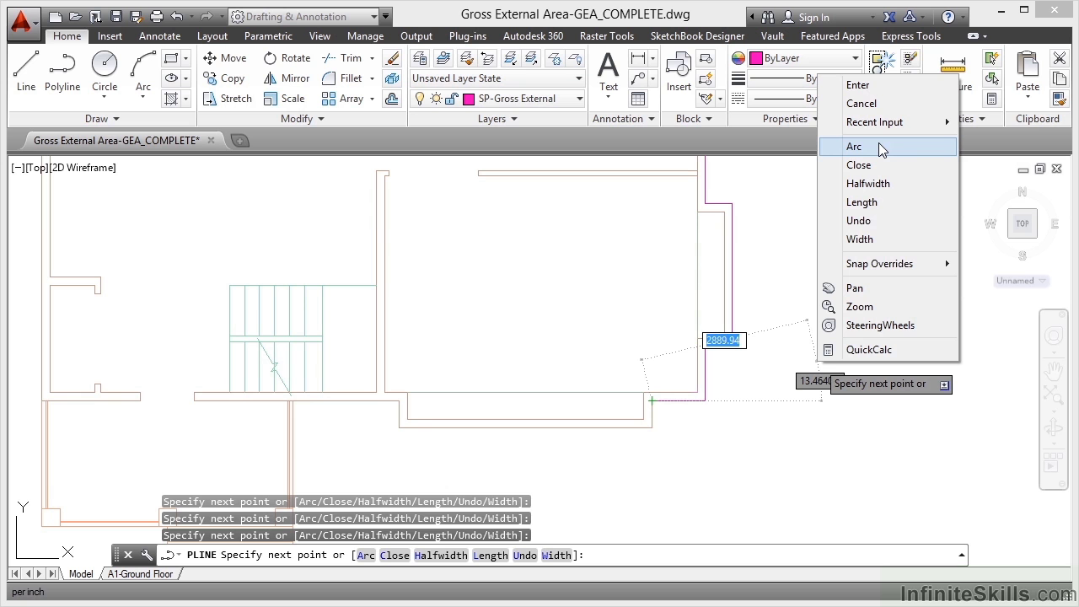
key(Escape)
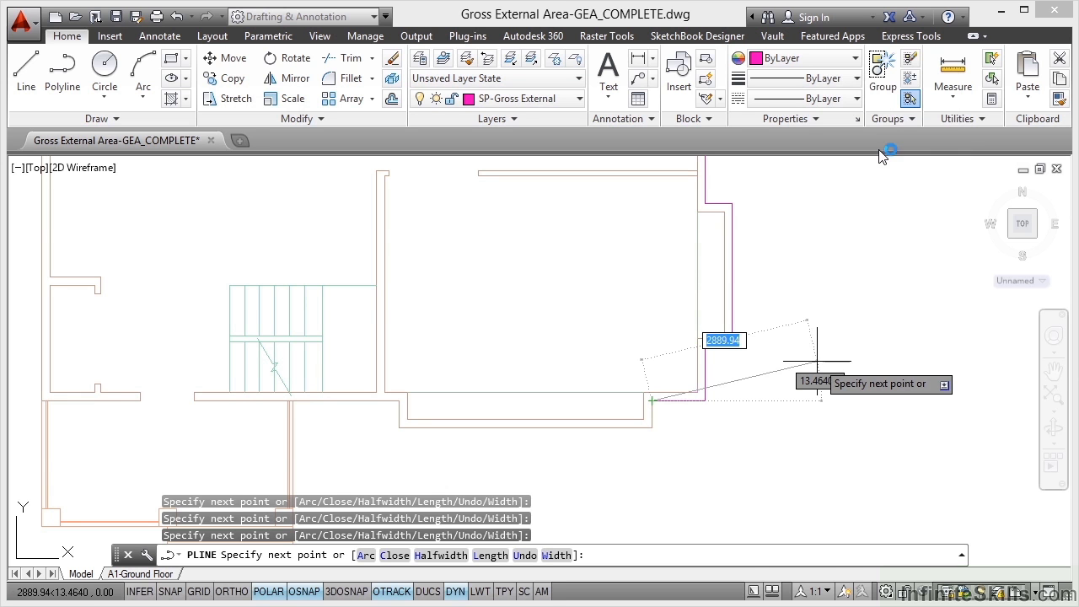
click(652, 427)
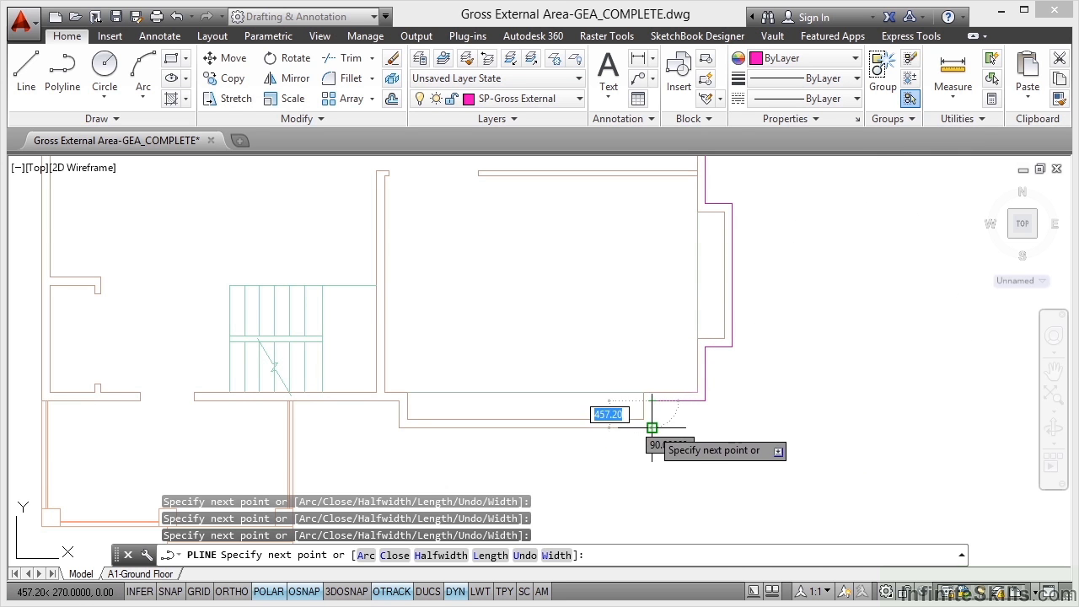
click(399, 427)
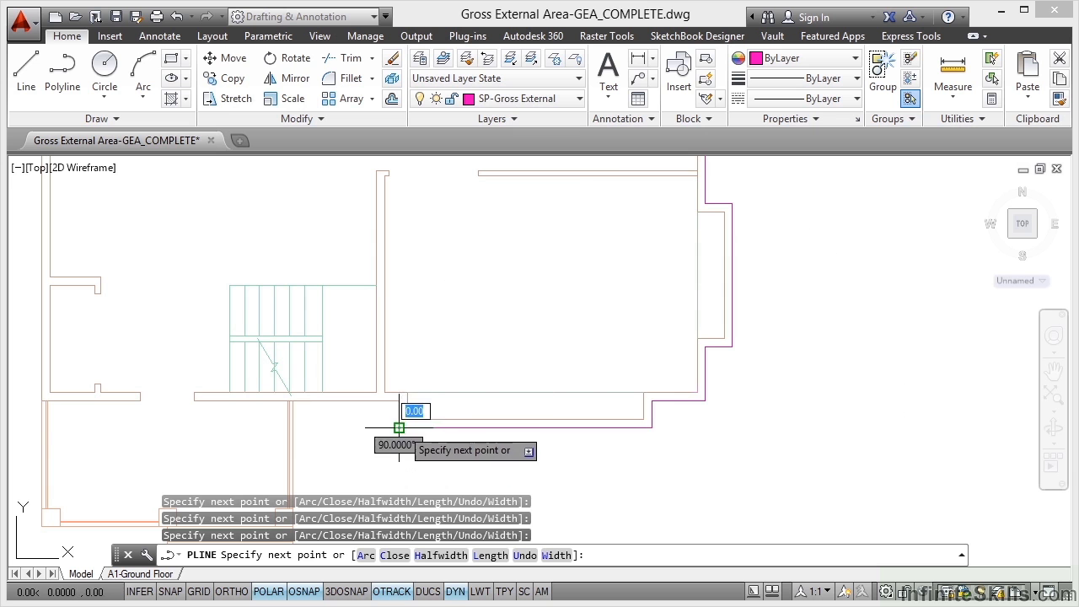
click(399, 401)
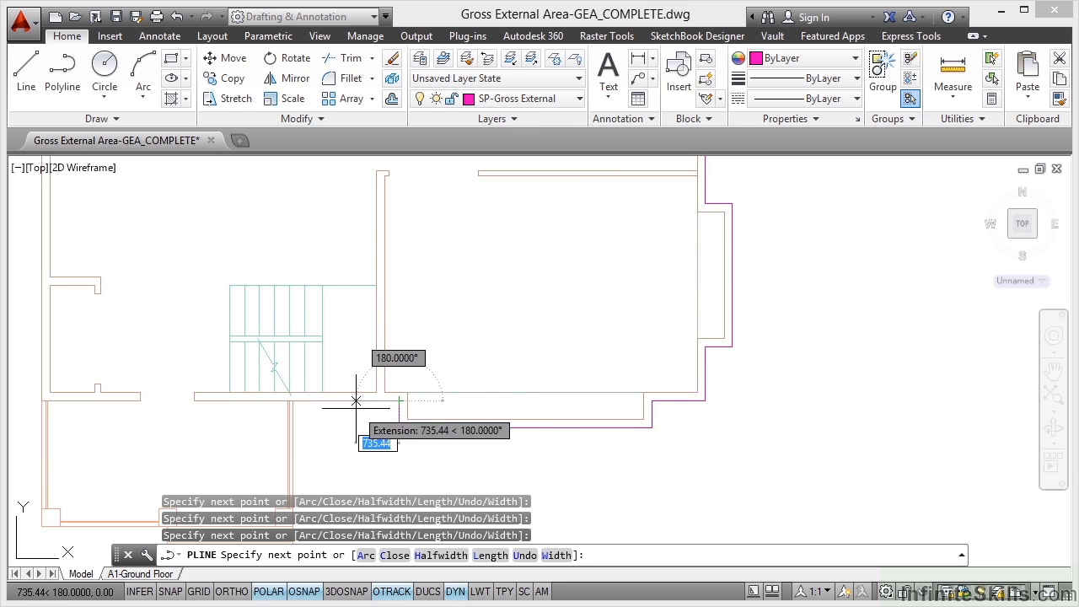
Continue the polyline along the south wall, down the south porch's east side and around its steps to the porch's southwest corner.
middle_drag(359, 427, 630, 296)
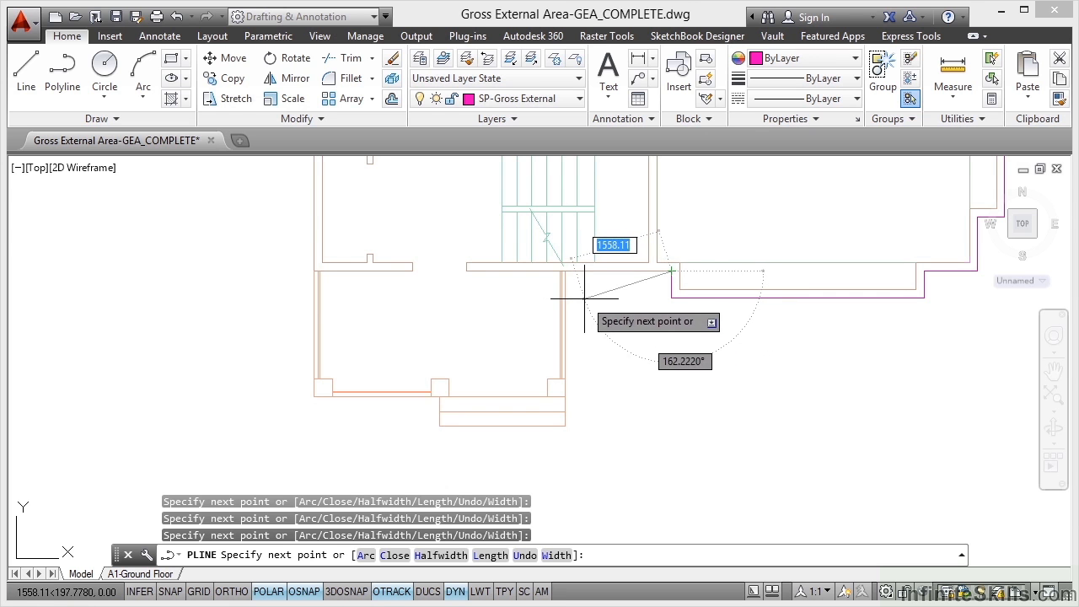
scroll(581, 300, up, 2)
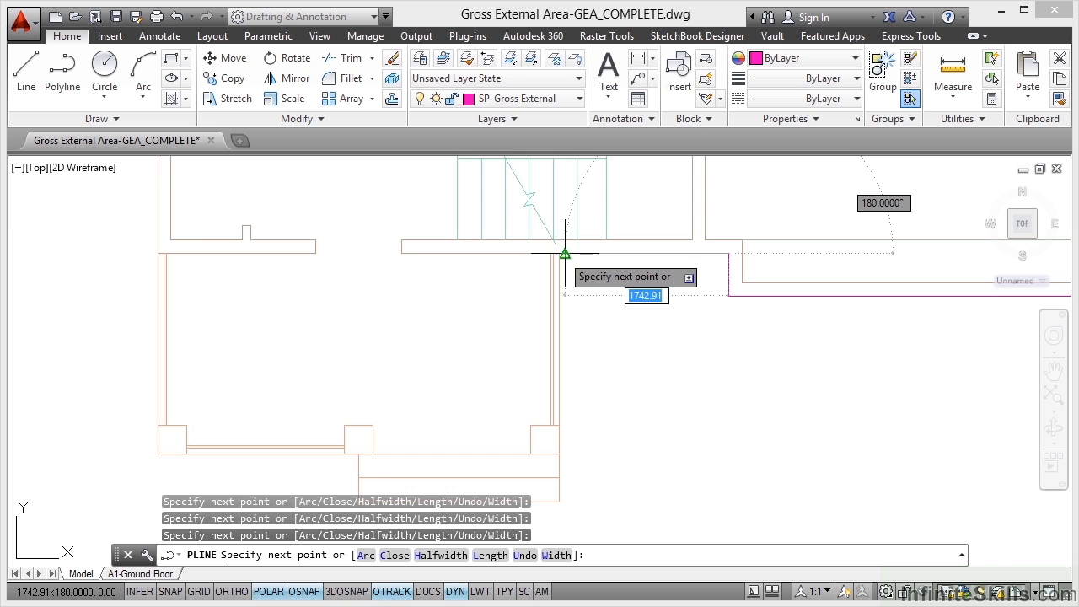
scroll(559, 253, up, 2)
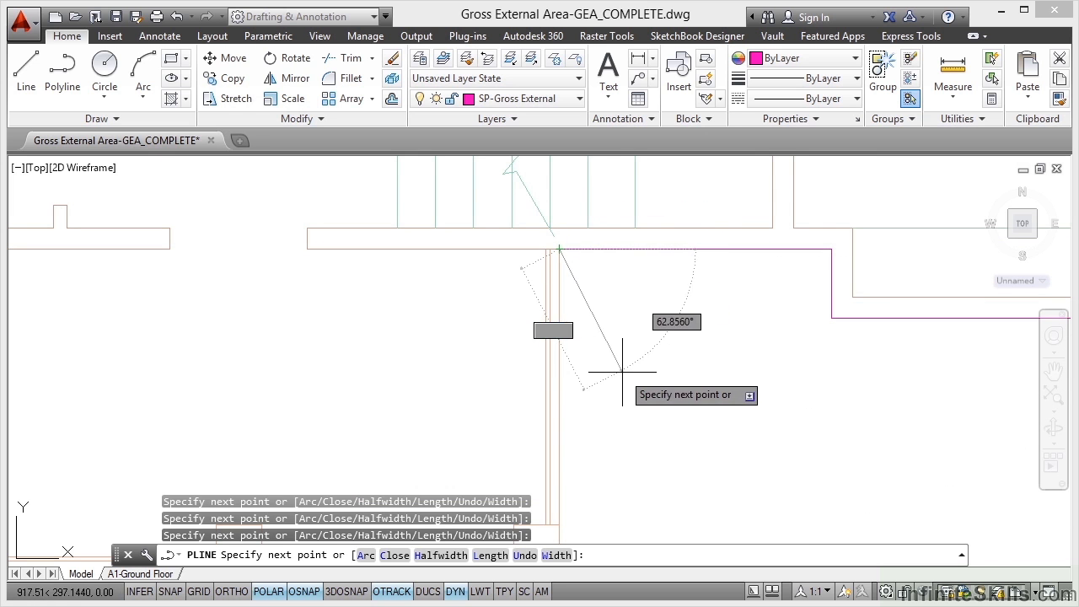
middle_drag(632, 398, 777, 189)
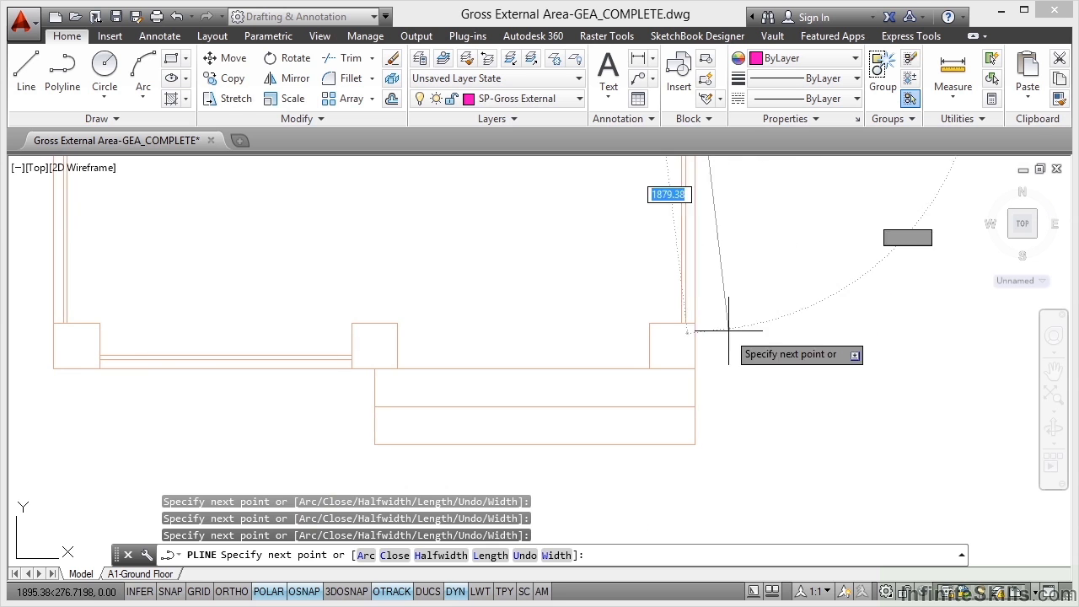
click(695, 444)
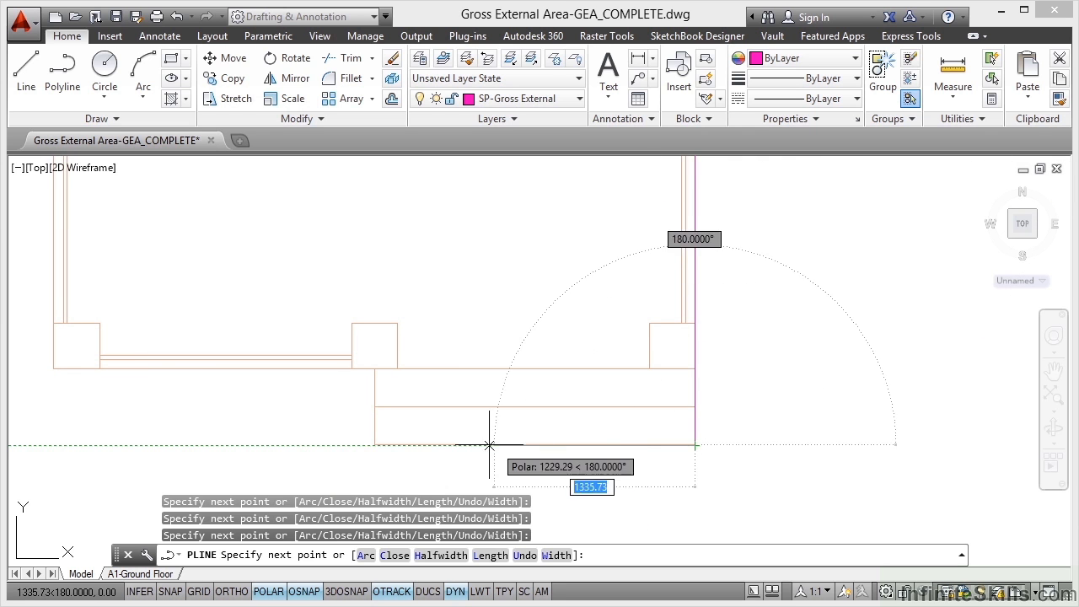
click(374, 445)
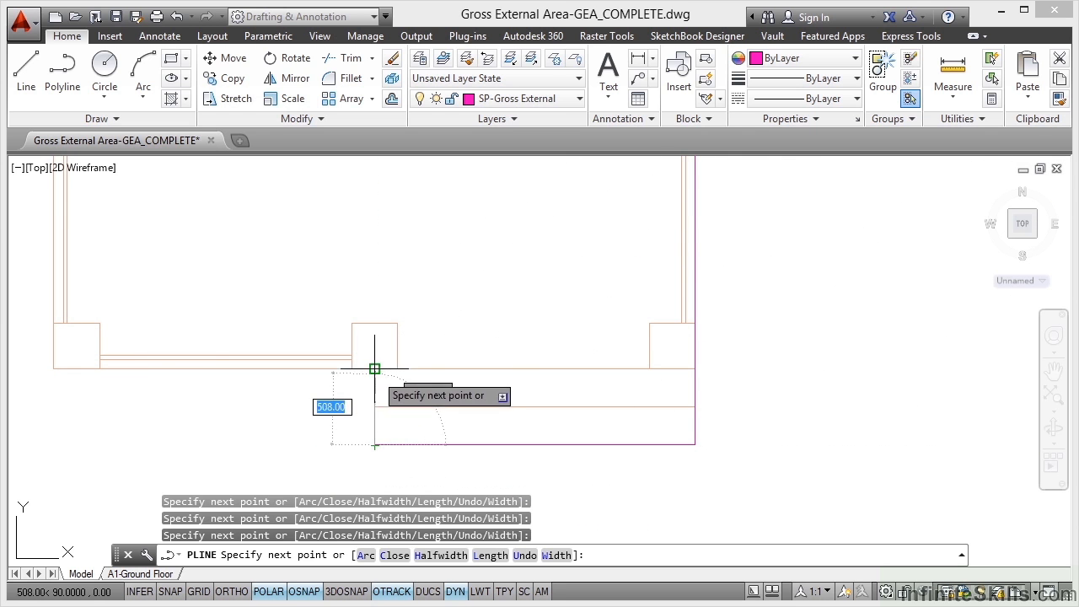
click(375, 369)
click(53, 368)
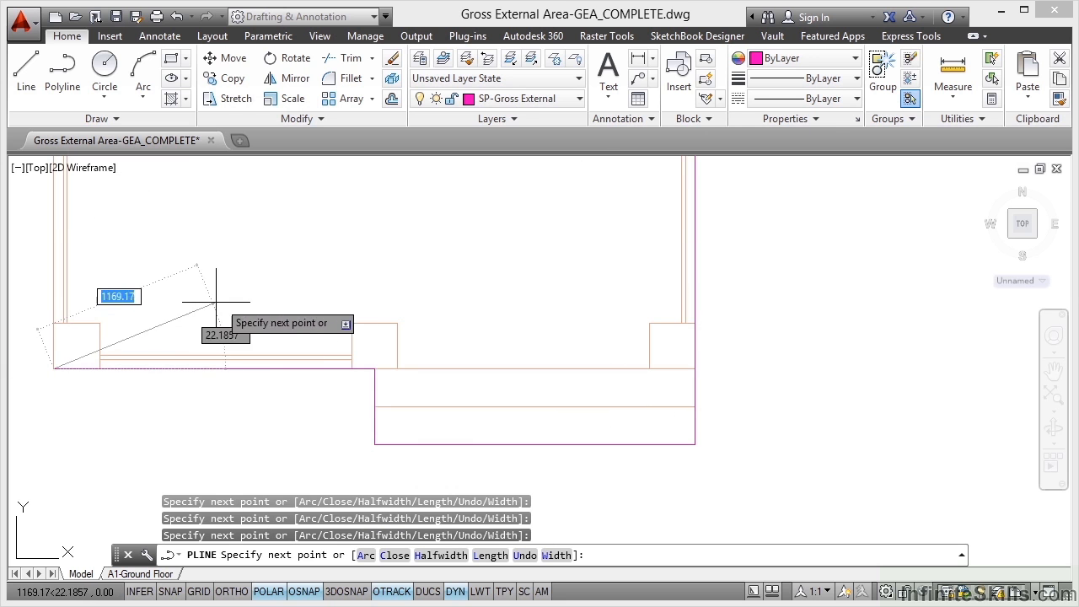
Extend the polyline from the south porch's southwest corner straight up the west outer wall to the first corner of the northwest setback.
middle_drag(244, 287, 463, 448)
scroll(446, 397, down, 3)
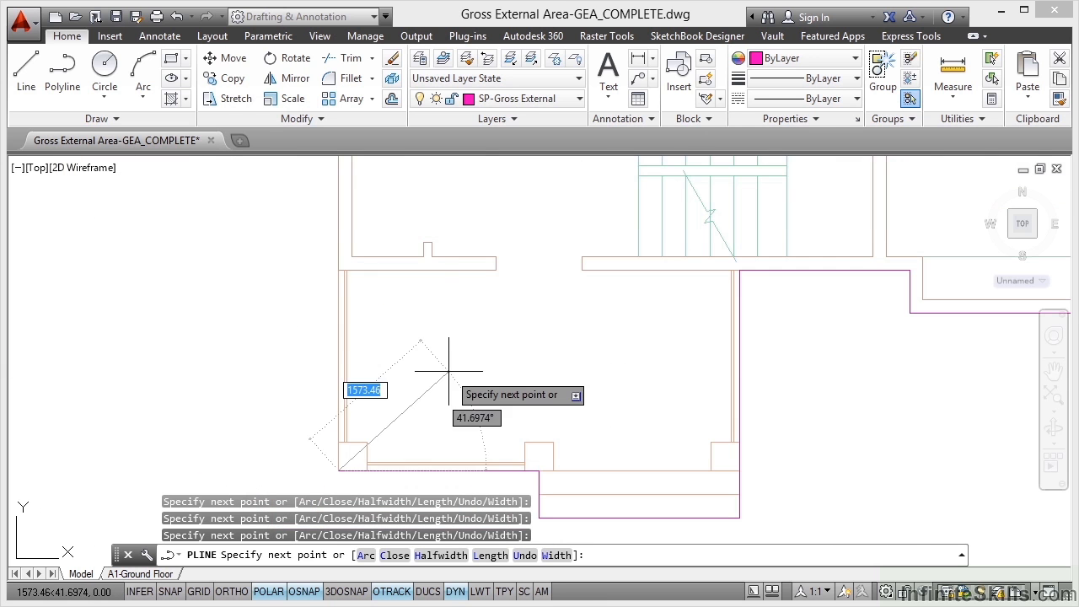
scroll(463, 296, up, 2)
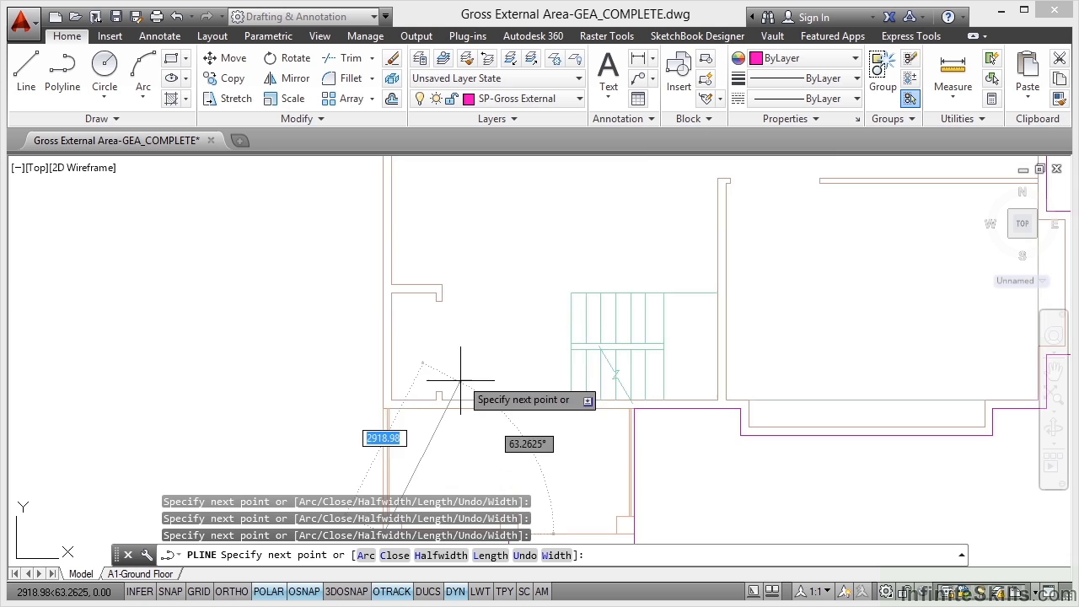
scroll(429, 241, down, 4)
scroll(465, 278, up, 4)
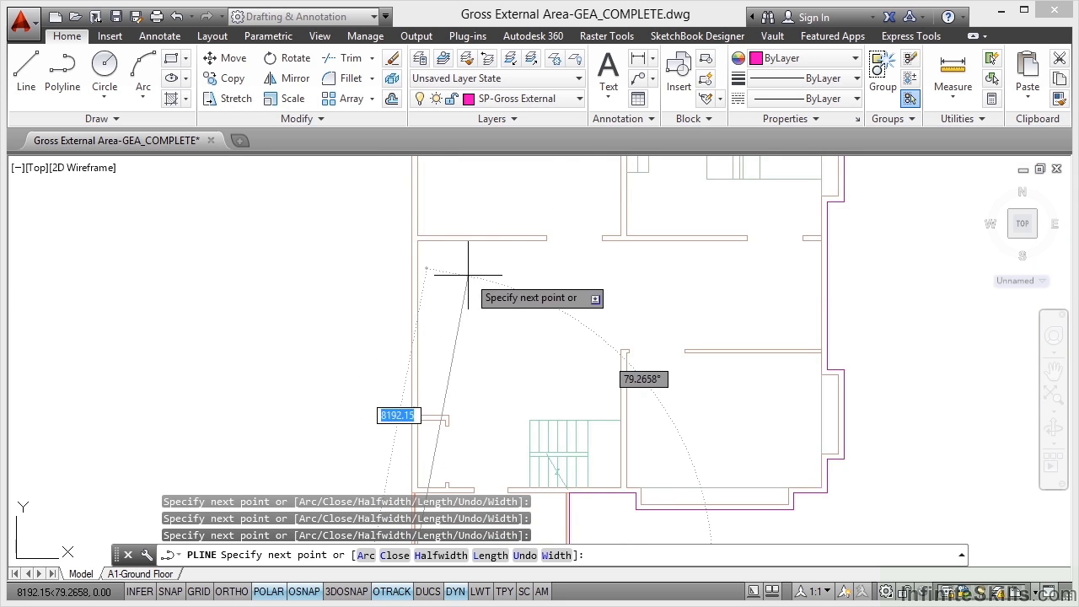
scroll(476, 333, down, 2)
scroll(447, 358, up, 2)
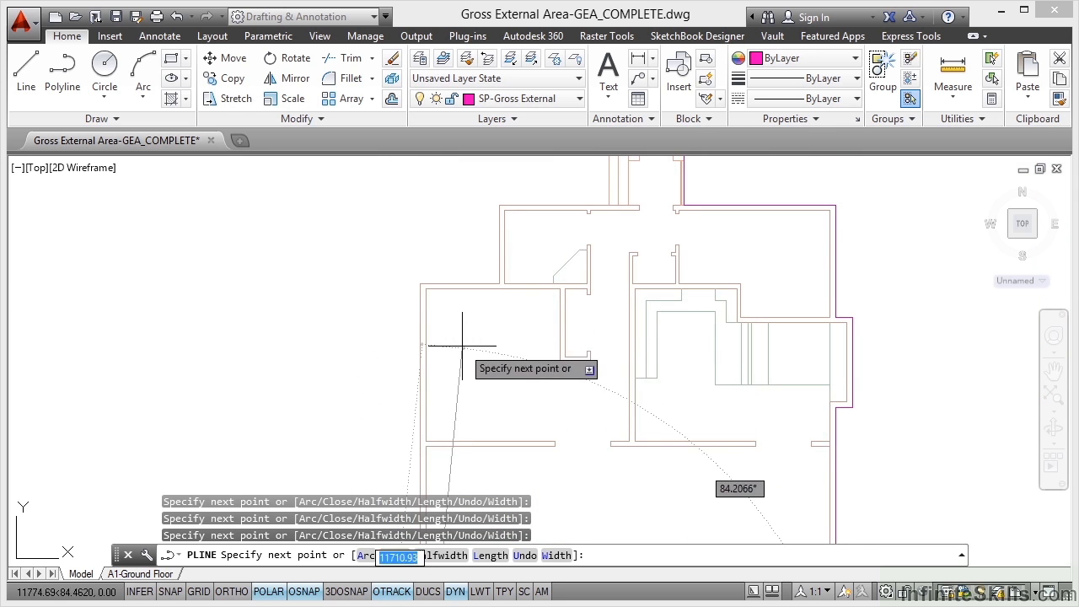
click(420, 283)
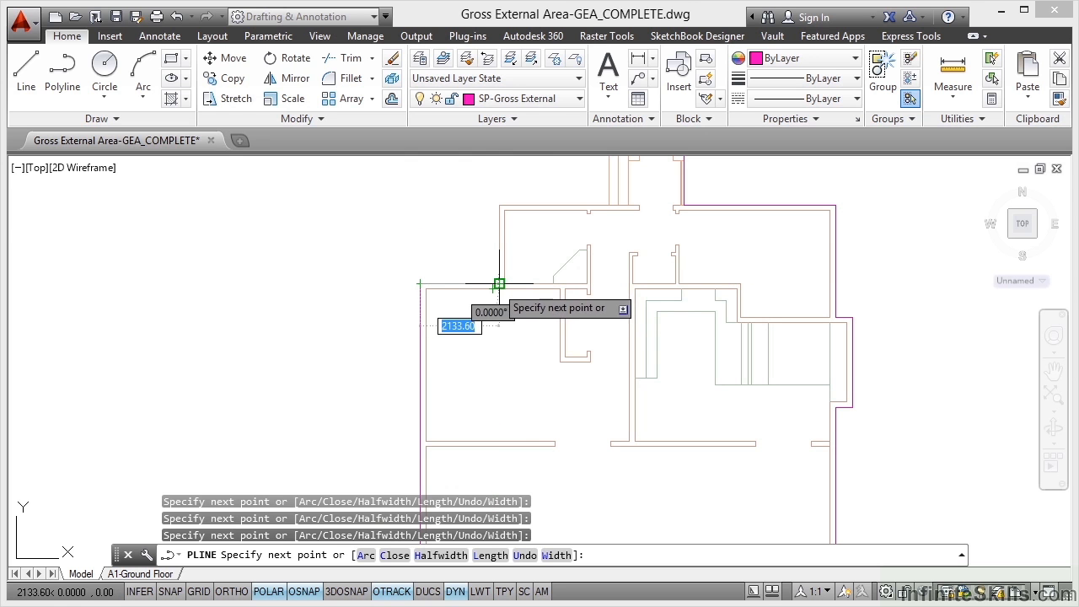
Trace the northwest setback and north wall up to the north porch's starting corner, and finish with the polyline's Close option.
scroll(498, 284, up, 3)
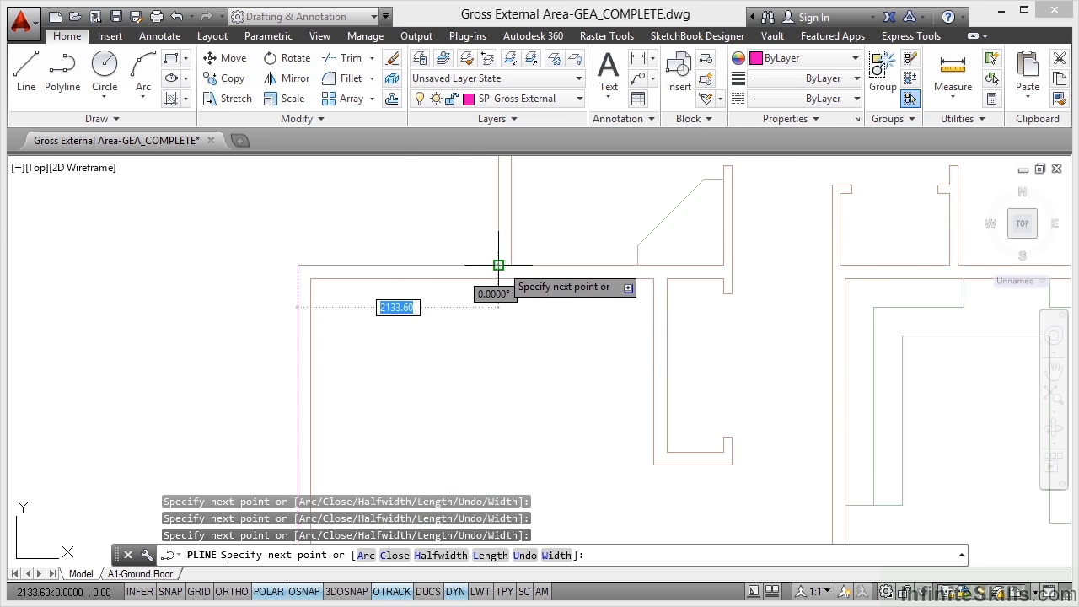
middle_drag(560, 251, 523, 450)
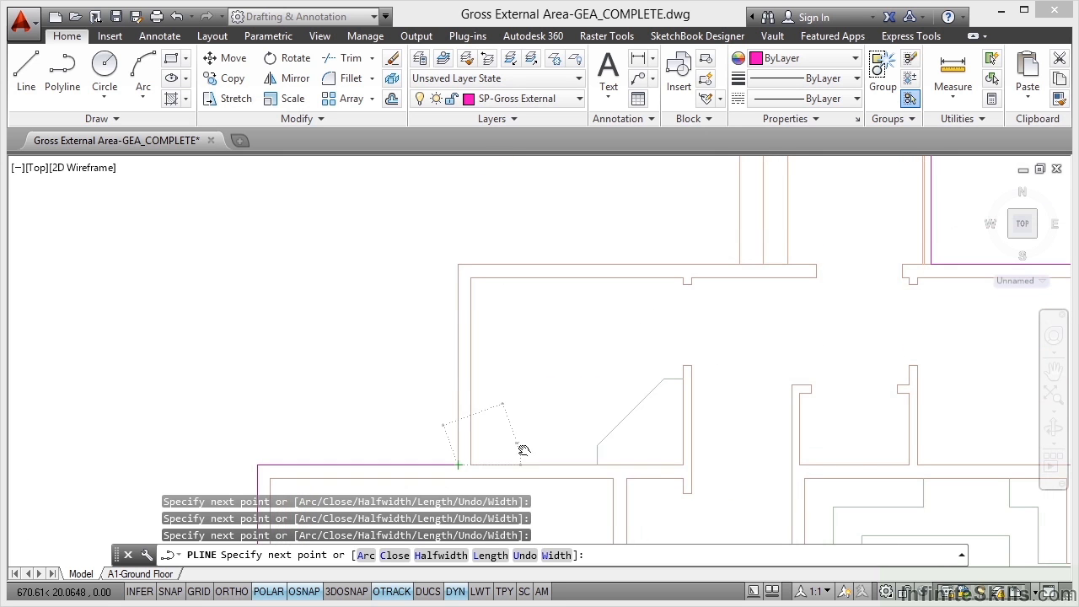
click(458, 263)
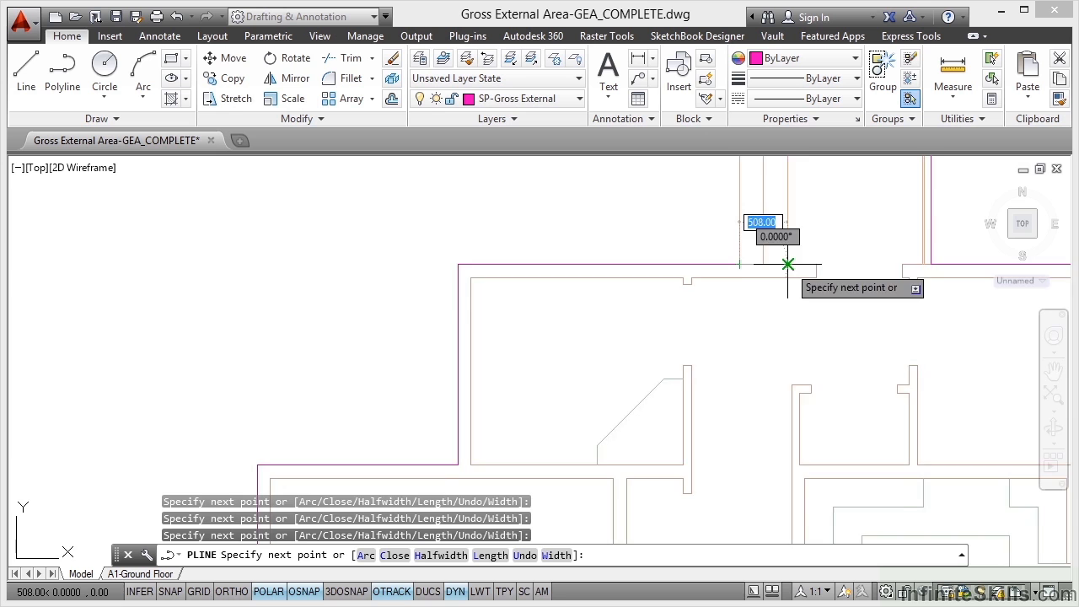
middle_drag(788, 264, 748, 390)
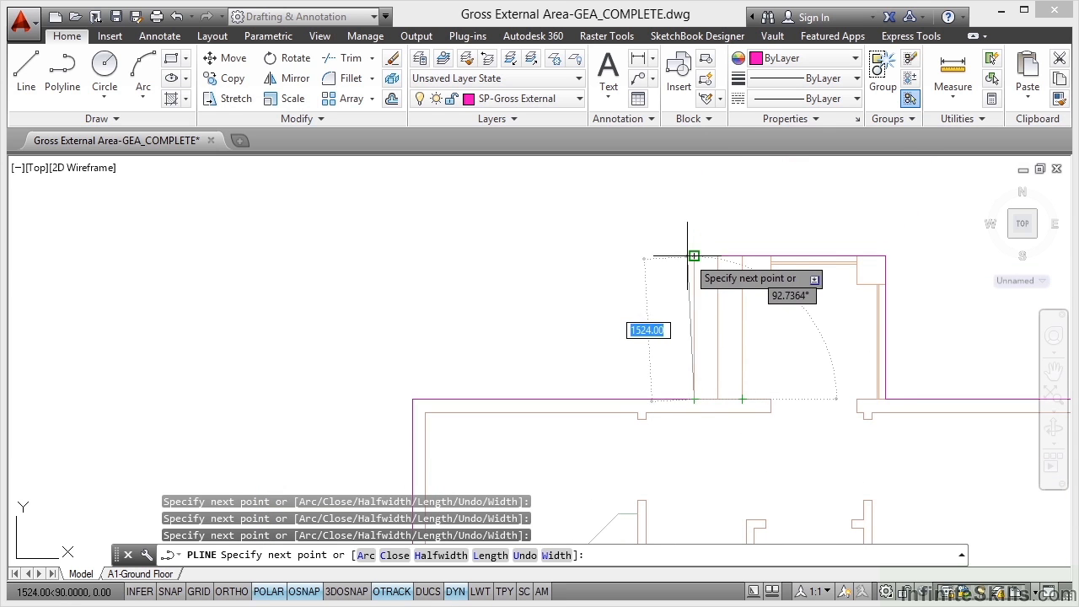
click(694, 256)
right_click(694, 255)
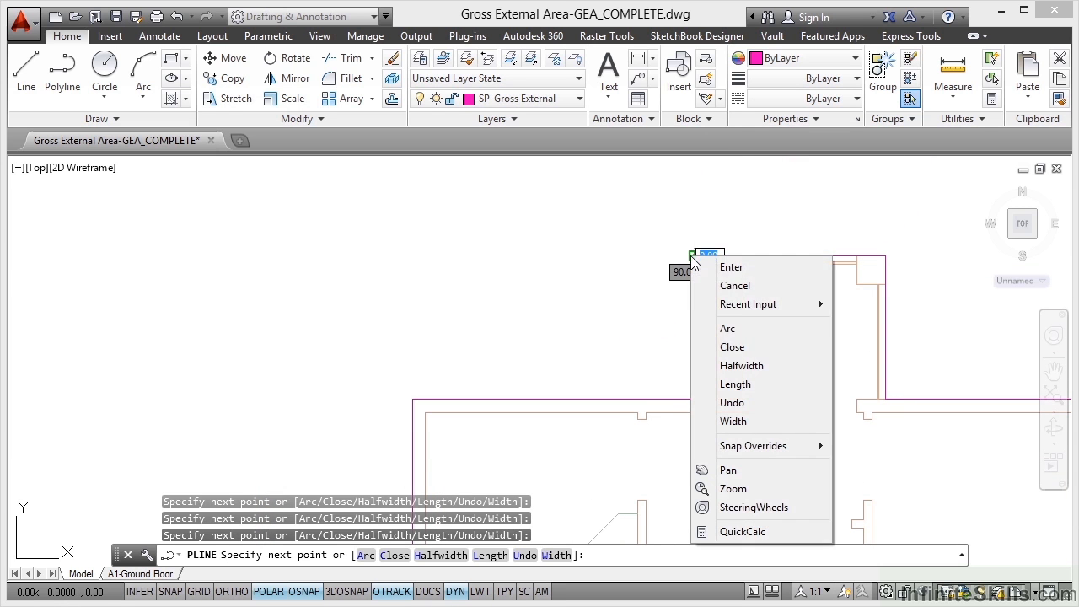
click(748, 351)
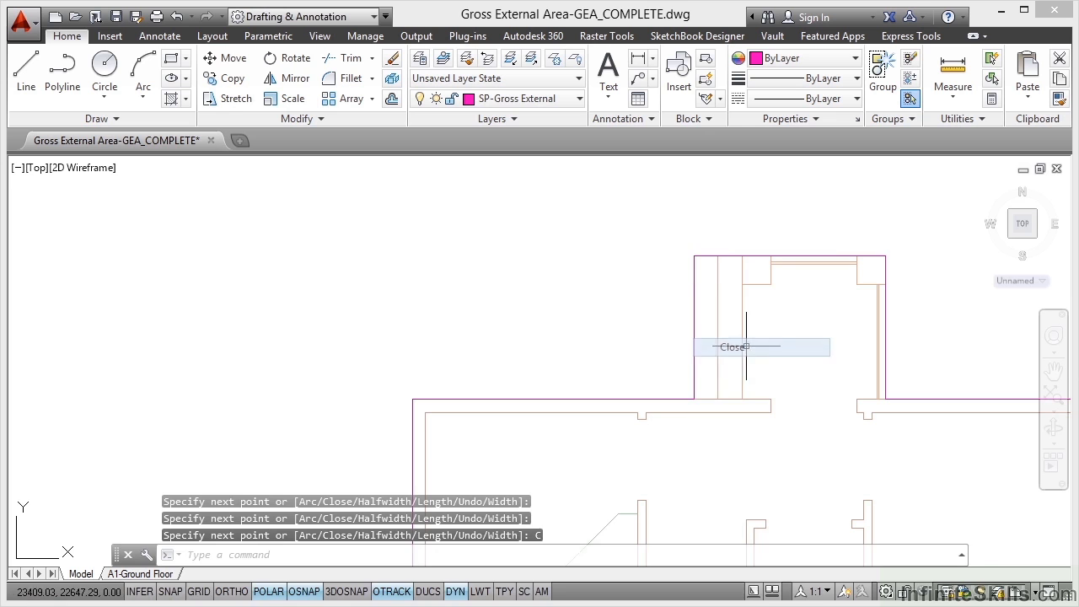
middle_click(595, 315)
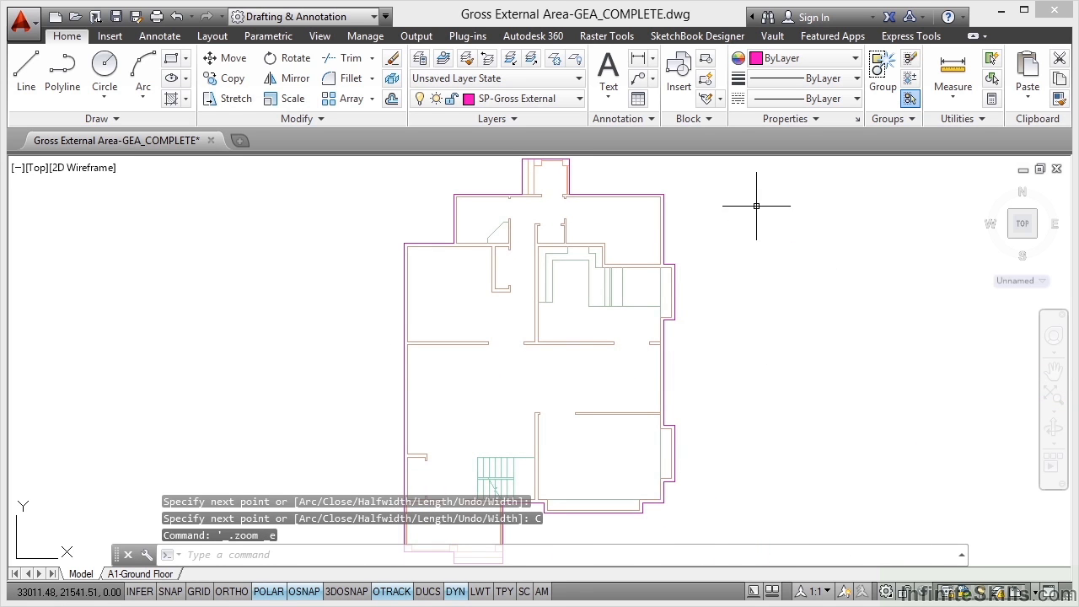
mouse_move(663, 227)
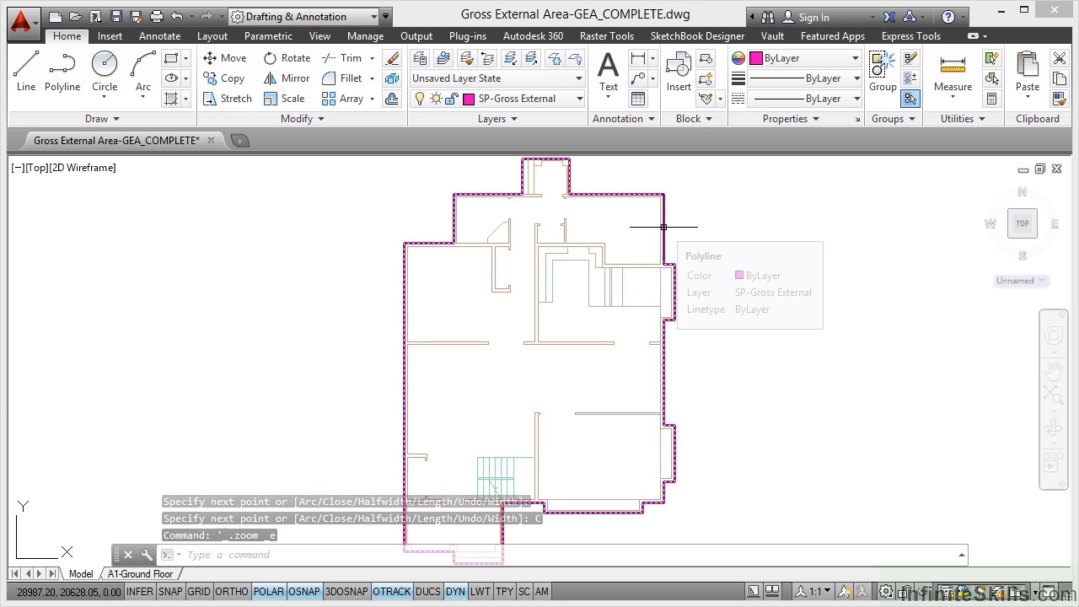